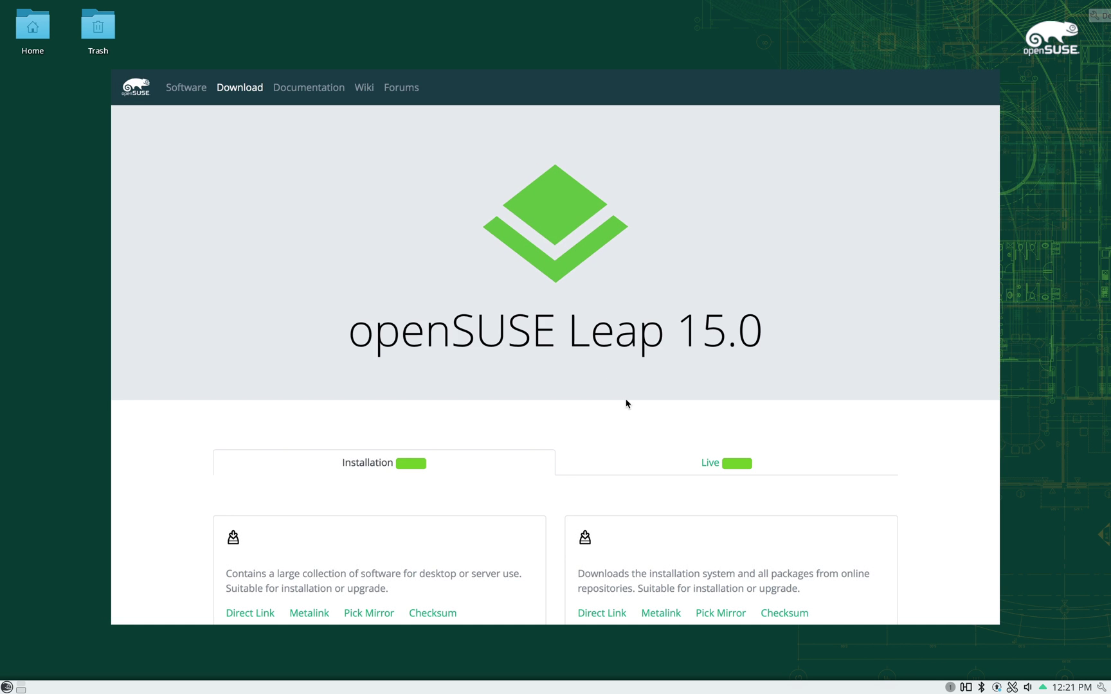
scroll(627, 403, "down", 3)
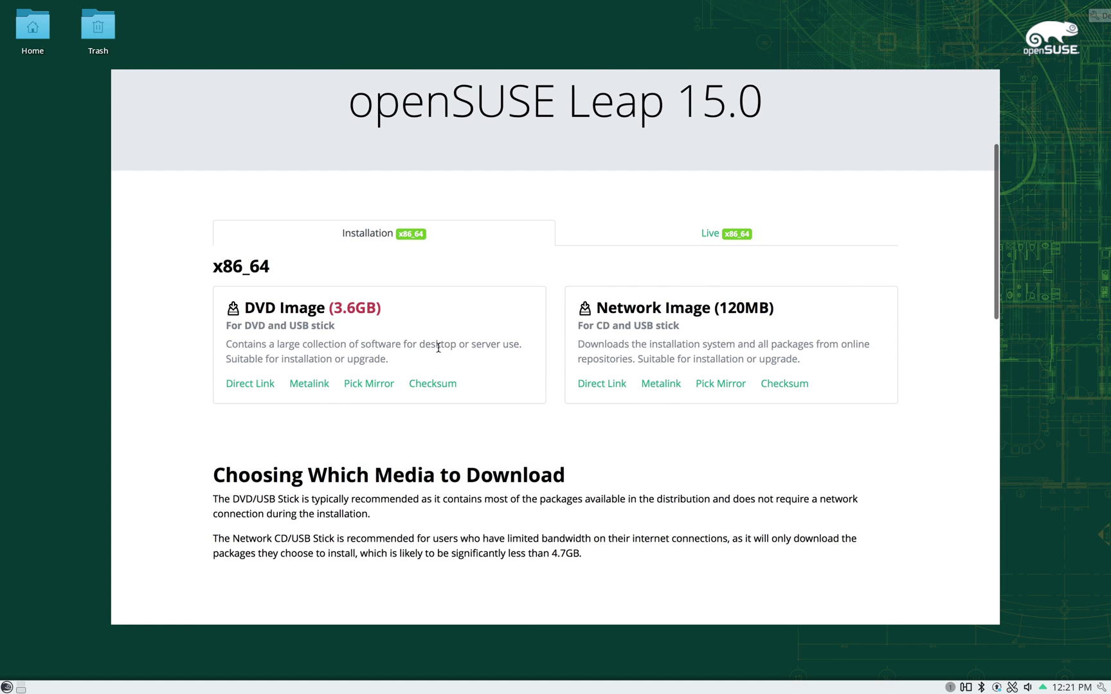
scroll(410, 325, "down", 3)
scroll(406, 328, "down", 10)
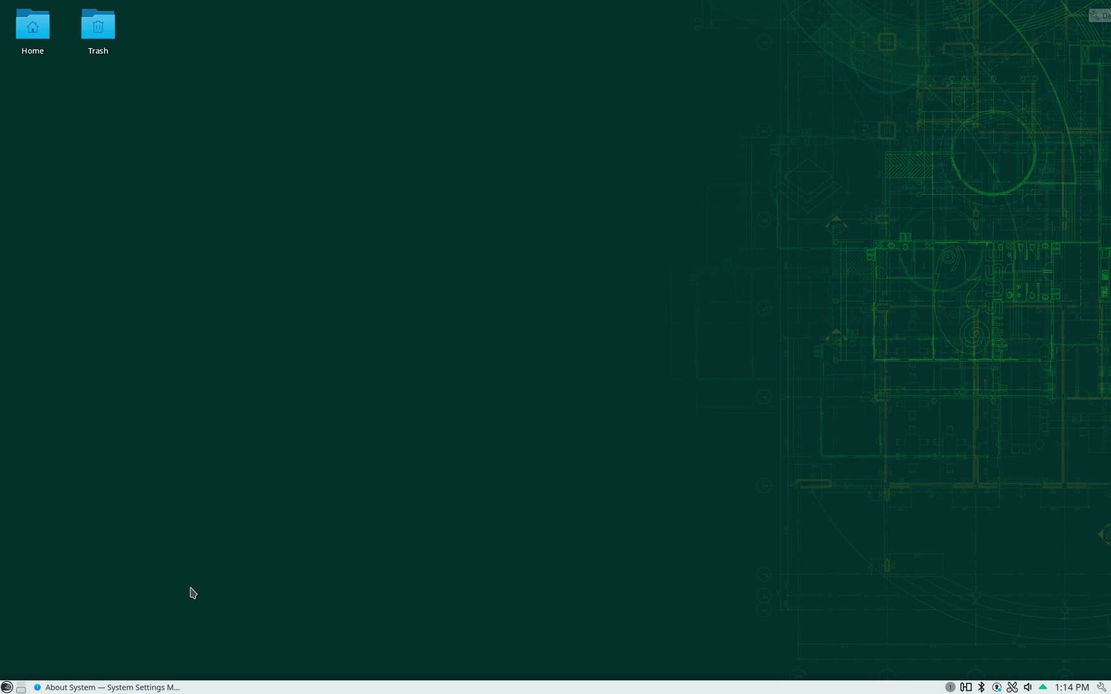
- Review the Leap 15.0 / Plasma 5.12.5 system info, then start YaST Software Management as root
left_click(145, 684)
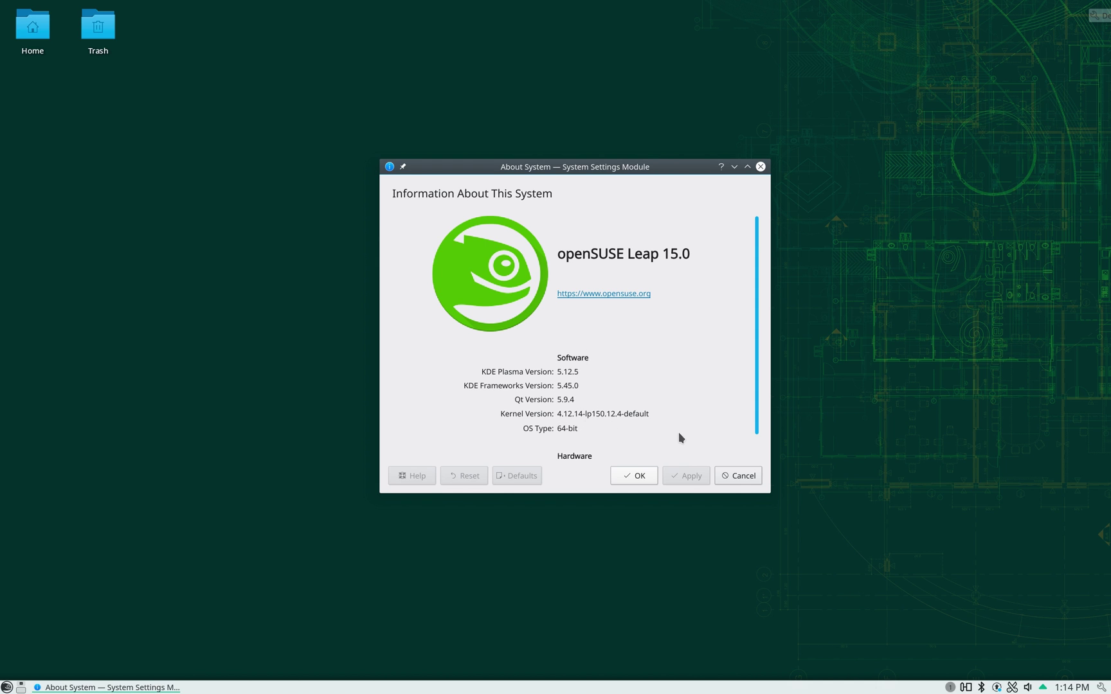
left_click(760, 166)
left_click(9, 685)
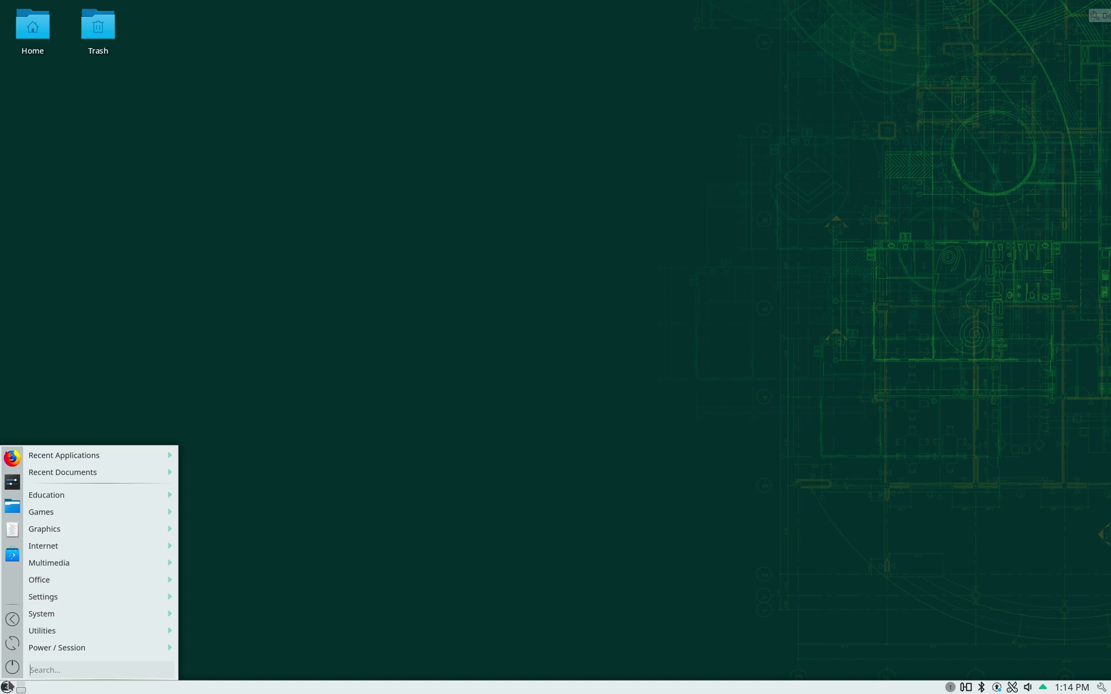
type("soft")
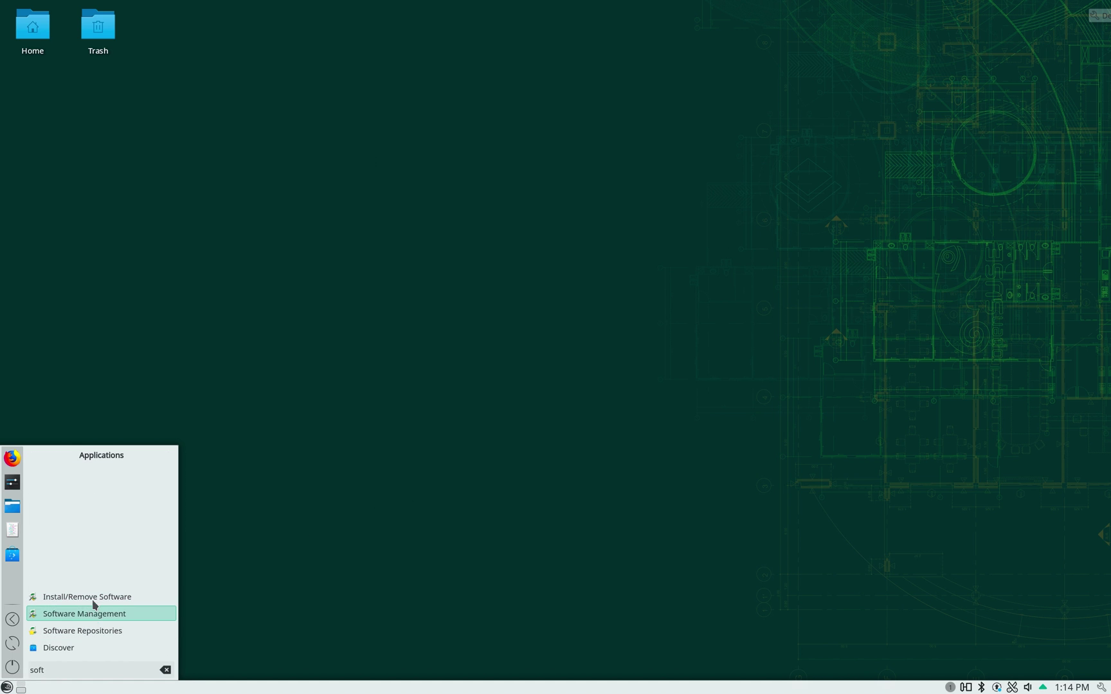
left_click(94, 605)
type("•••")
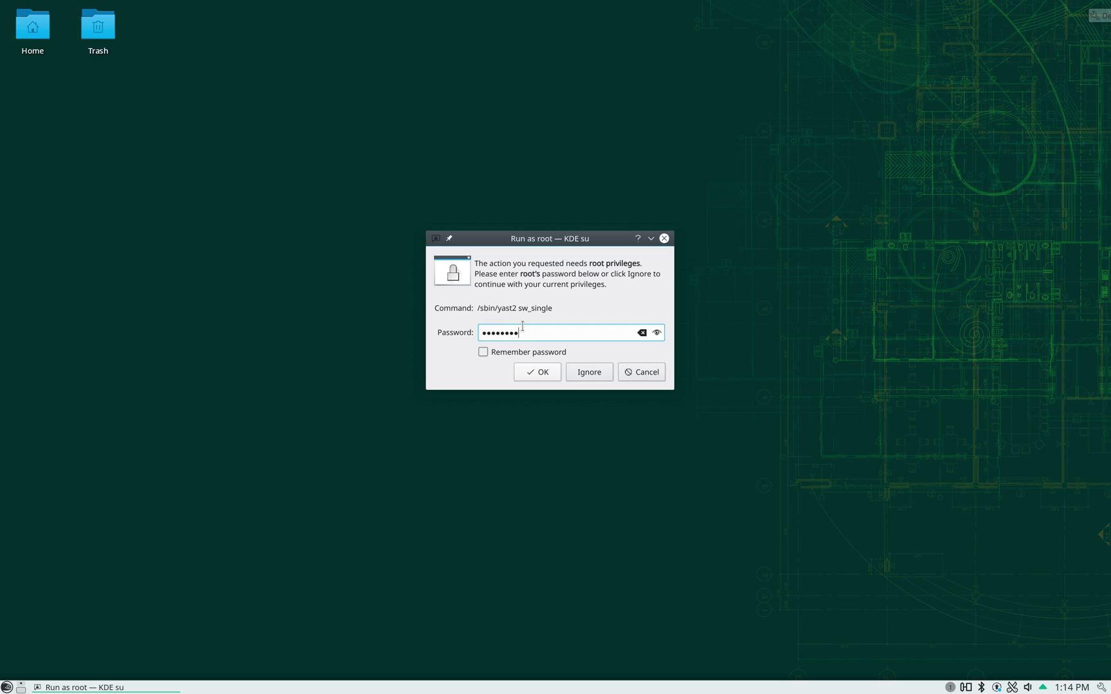
key("Return")
left_click_drag(469, 13, 593, 98)
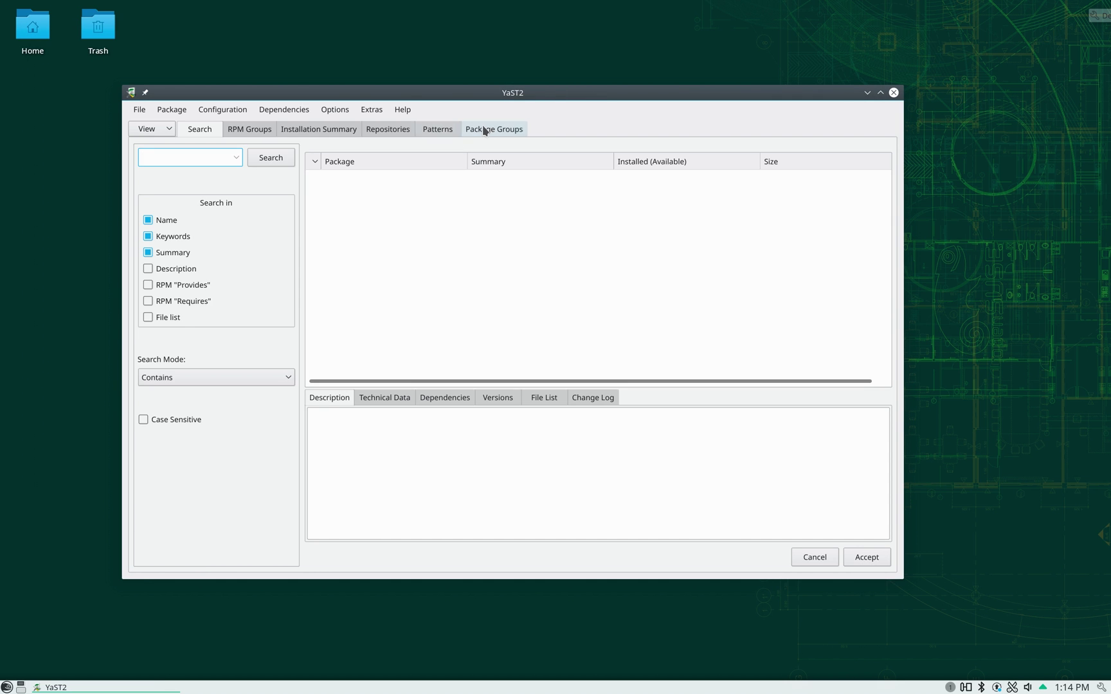
- Browse the KDE Desktop, GNOME Desktop and System package groups in YaST
left_click(486, 130)
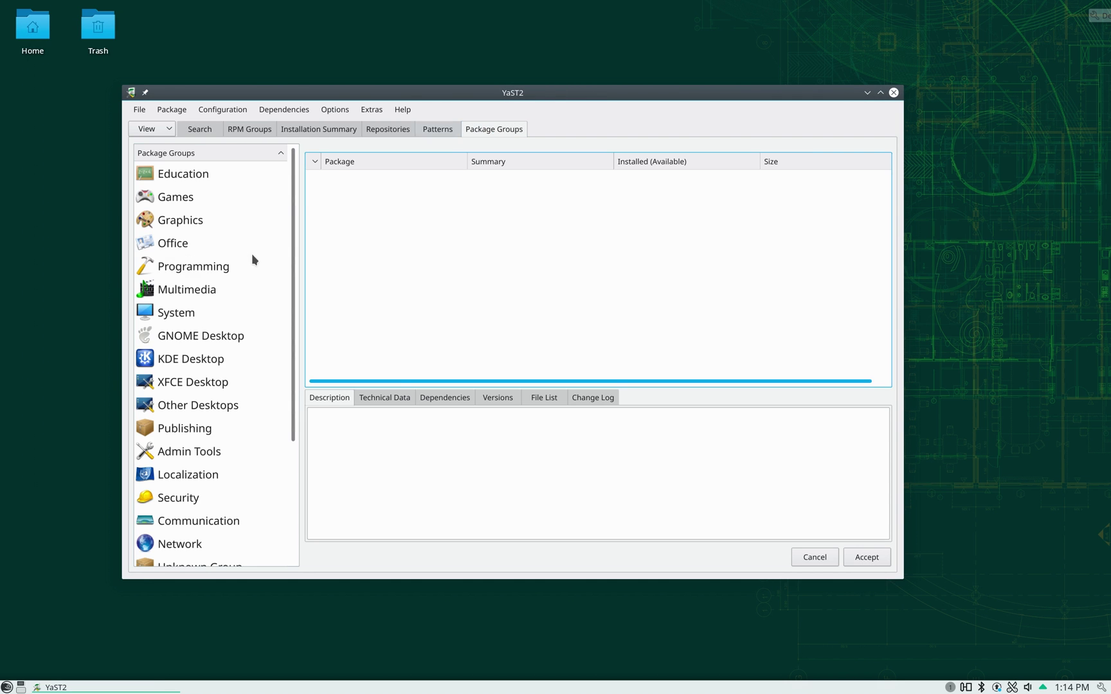
left_click(209, 358)
left_click(209, 337)
left_click(200, 313)
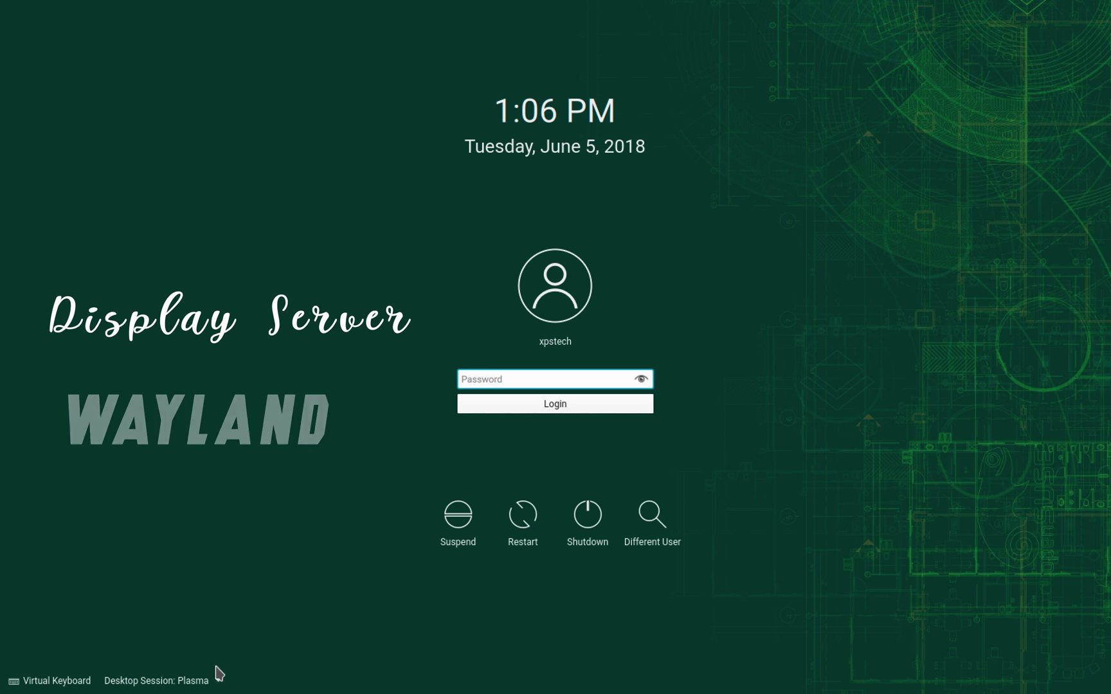
- Show the login screen's desktop session list, including Plasma (Wayland)
left_click(214, 679)
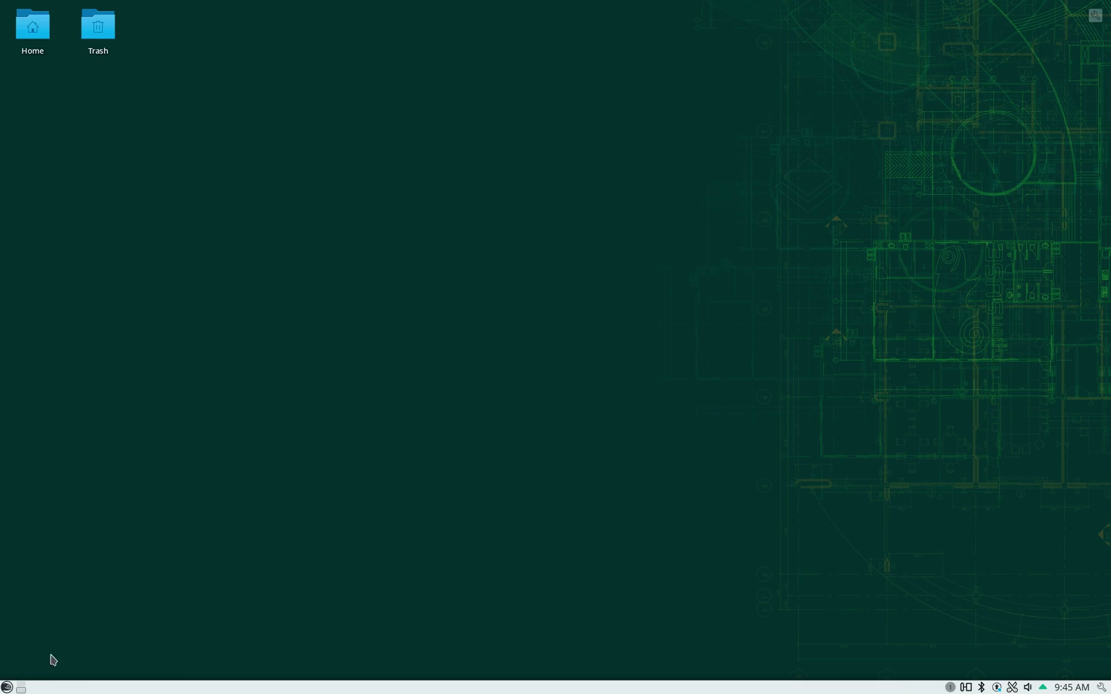
- Start YaST from the launcher with the root password and enter Software Management
left_click(7, 687)
type("y")
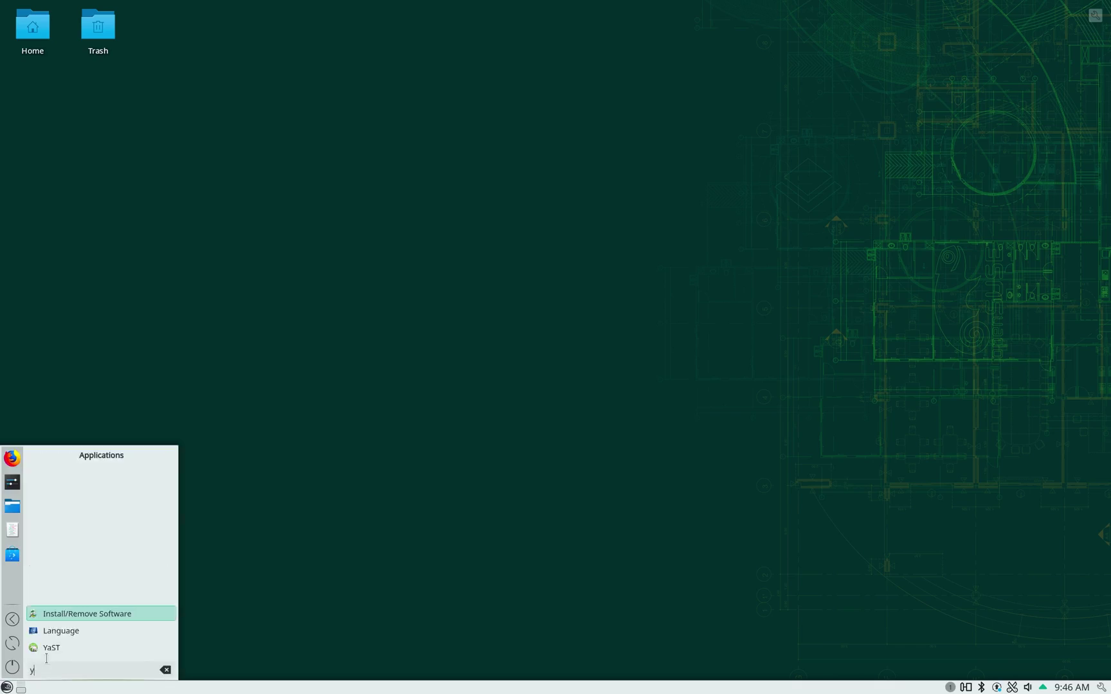
type("ast")
left_click(65, 476)
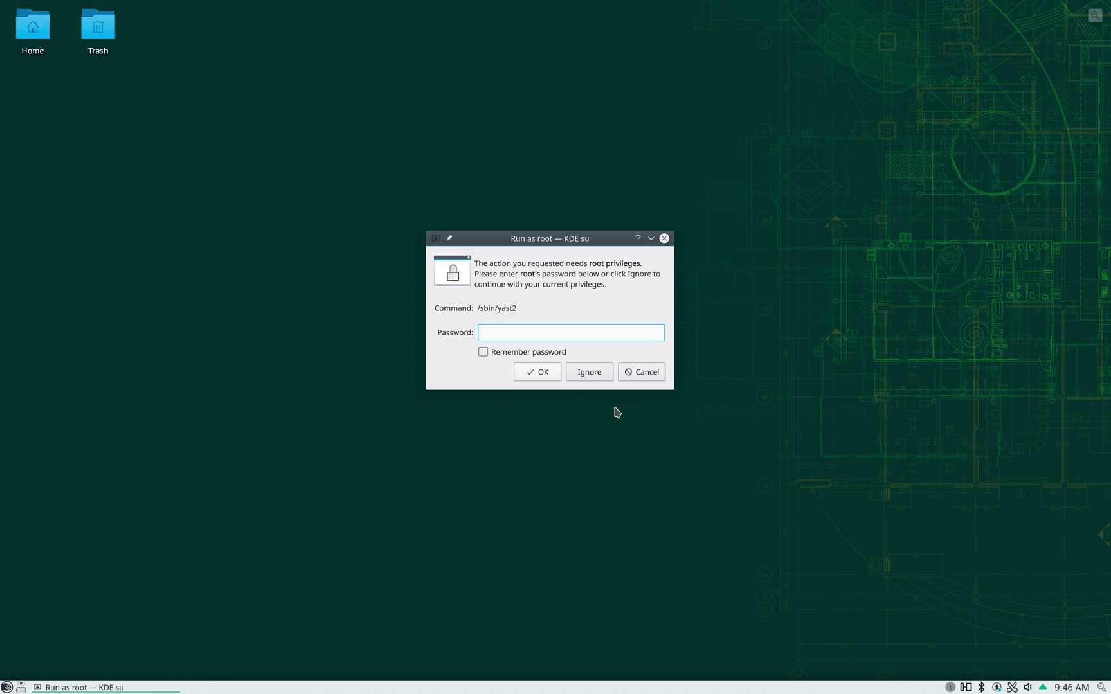
type("*********")
left_click(546, 377)
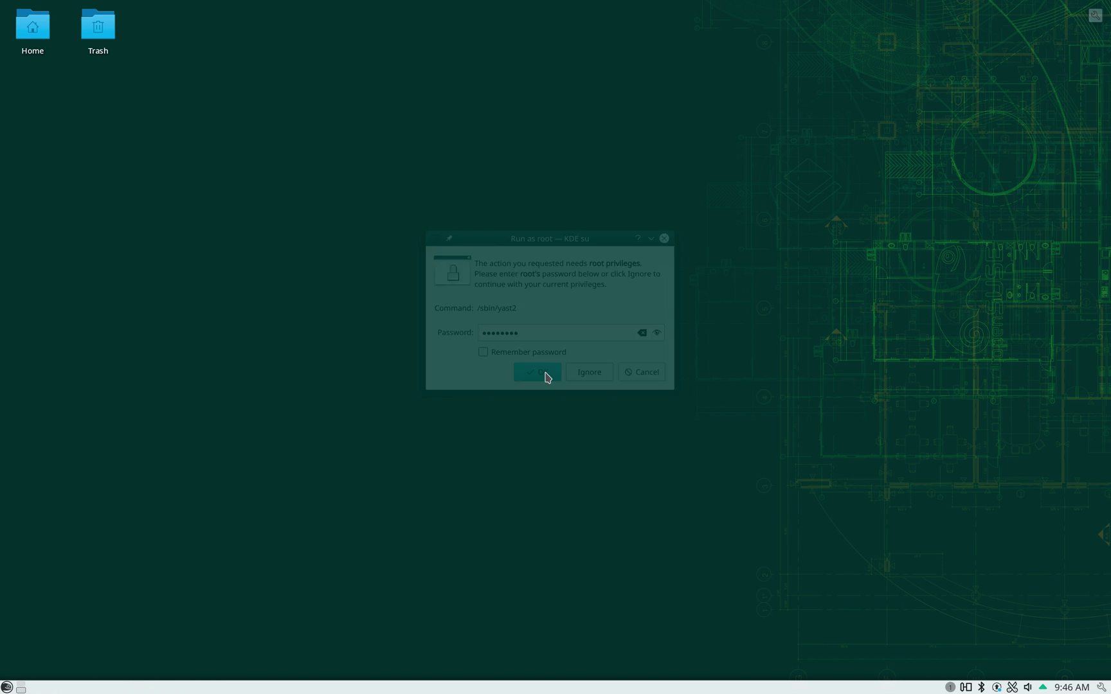
left_click(575, 44)
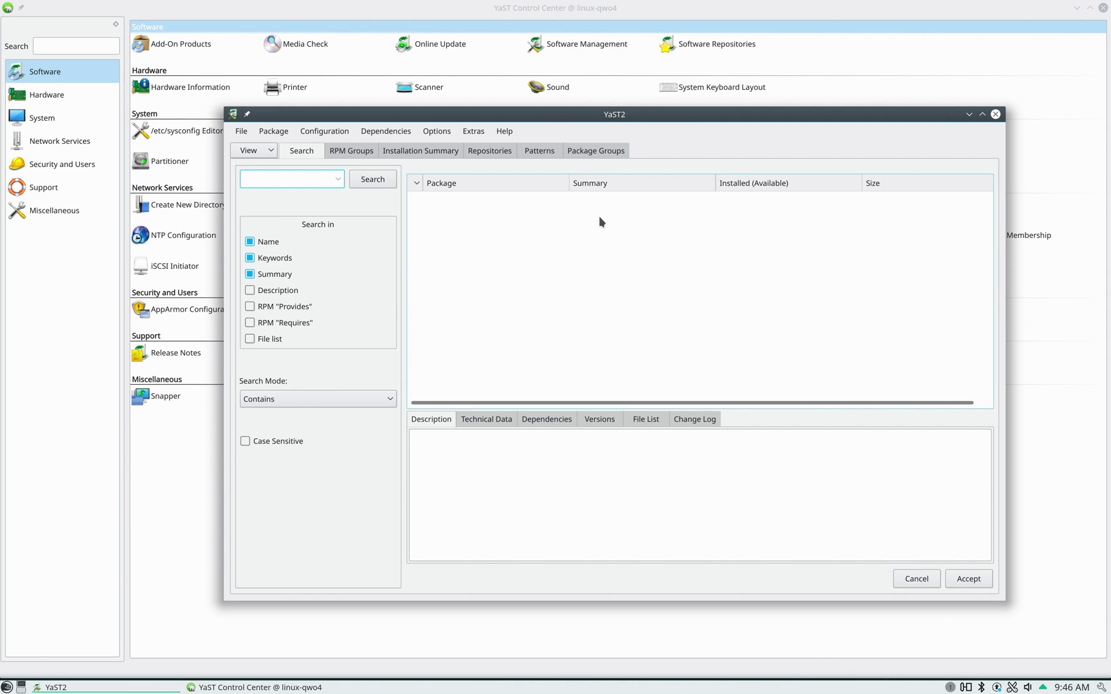
- Browse the System, KDE Desktop and Office package groups, then close the package manager
left_click(596, 150)
left_click(278, 334)
left_click(292, 380)
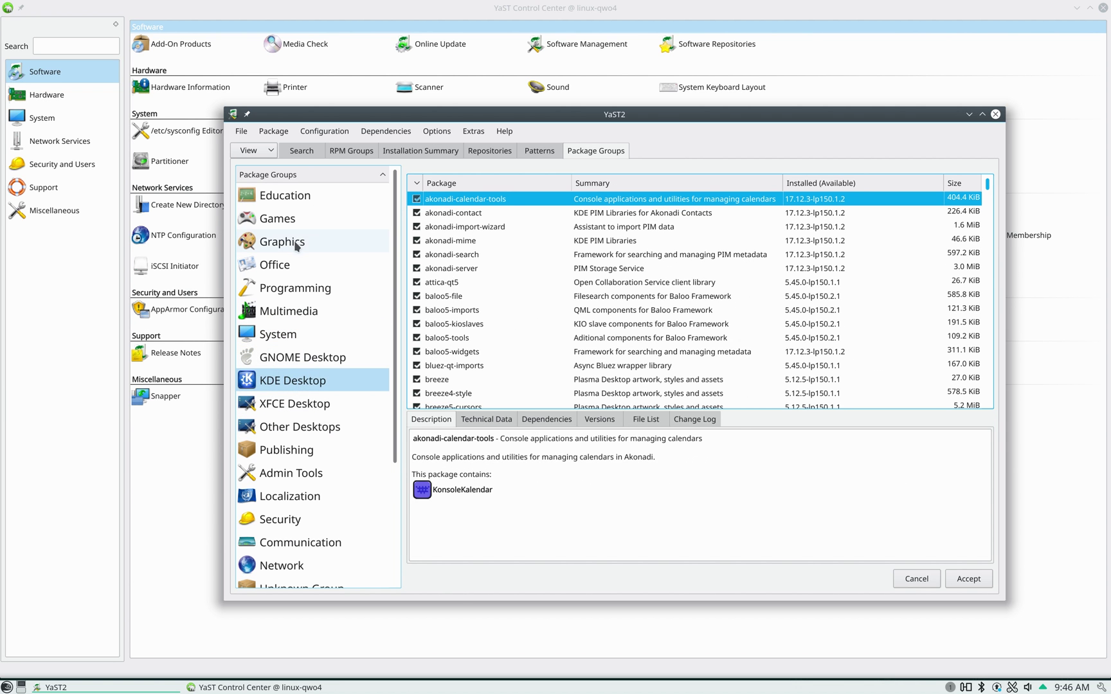
left_click(276, 265)
left_click(996, 114)
- Open the Printer module, then the System category's /etc/sysconfig Editor
left_click(273, 82)
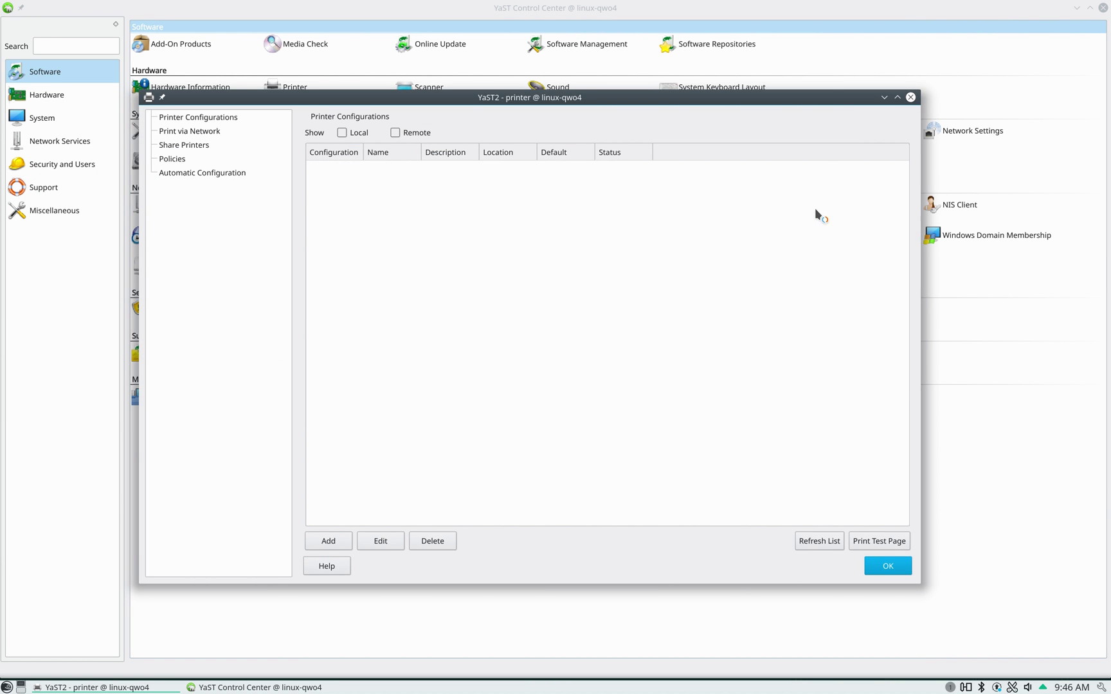
left_click(984, 342)
left_click(41, 117)
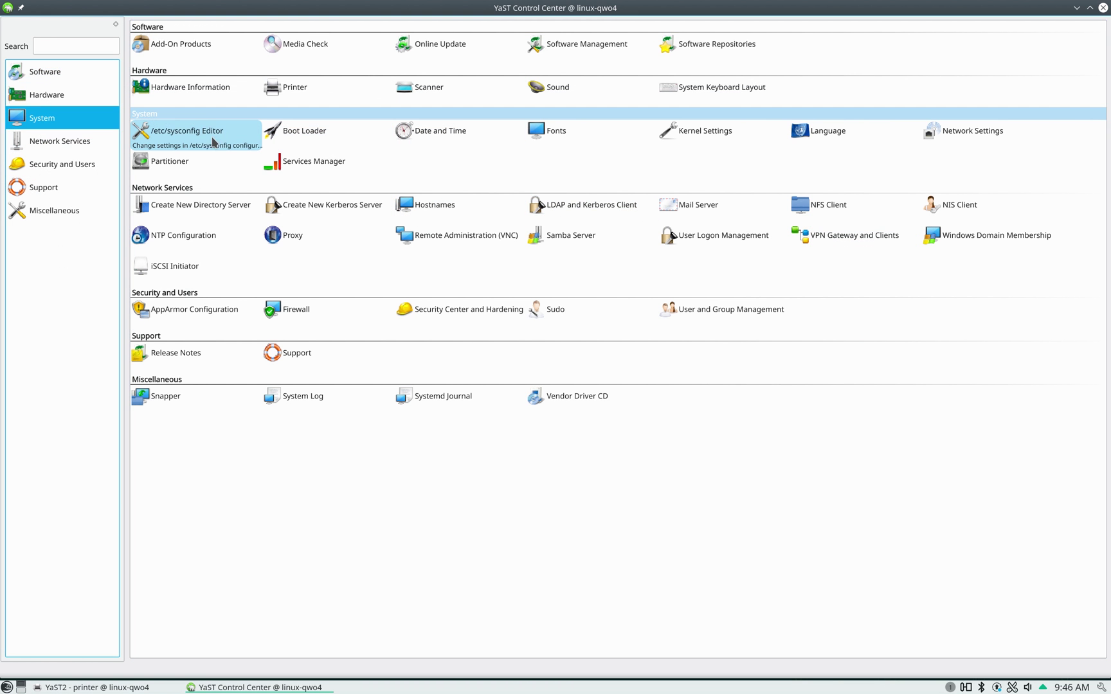
left_click(213, 142)
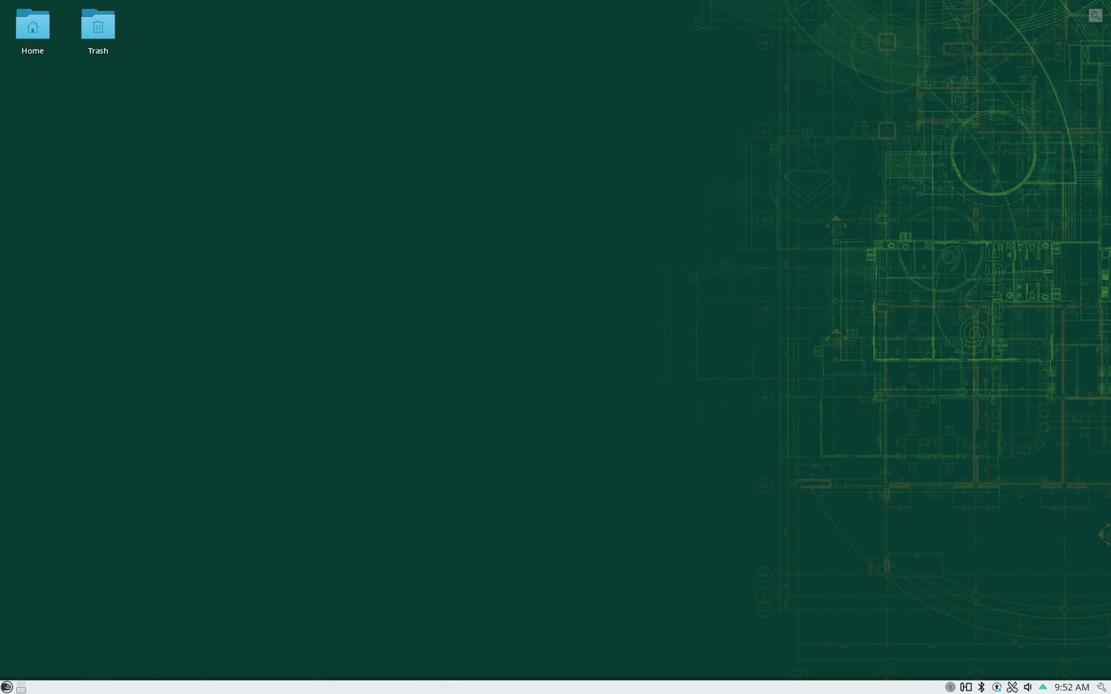